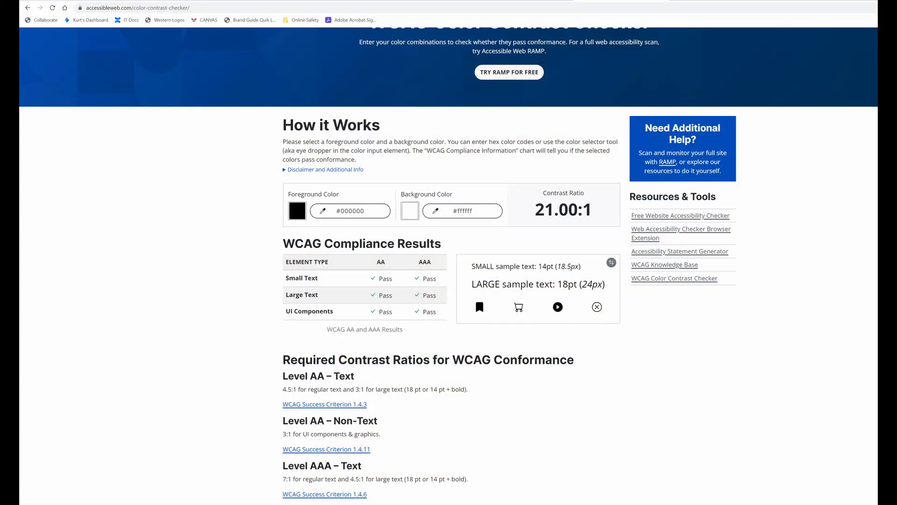
left_click(297, 211)
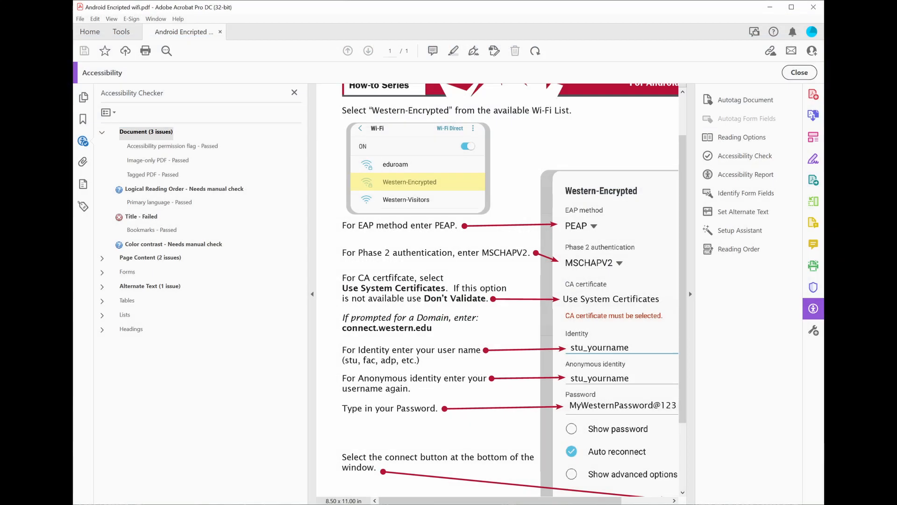
right_click(129, 247)
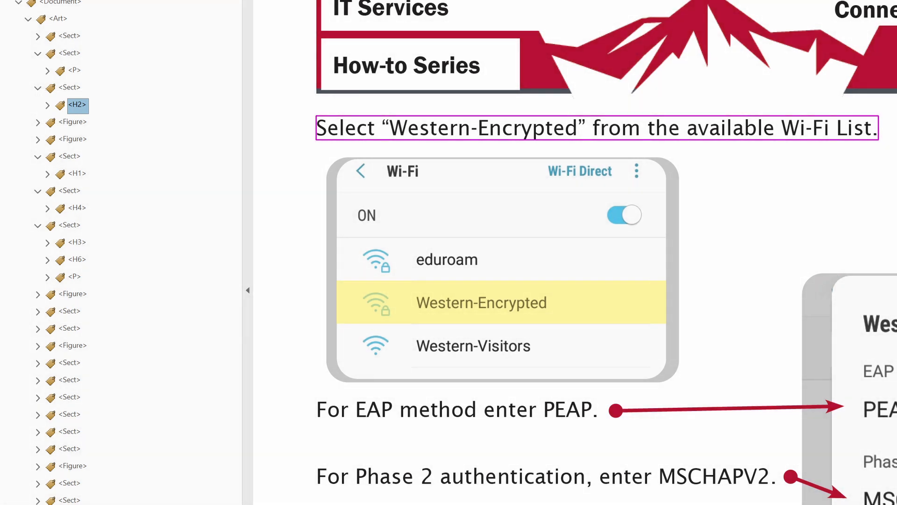
right_click(75, 106)
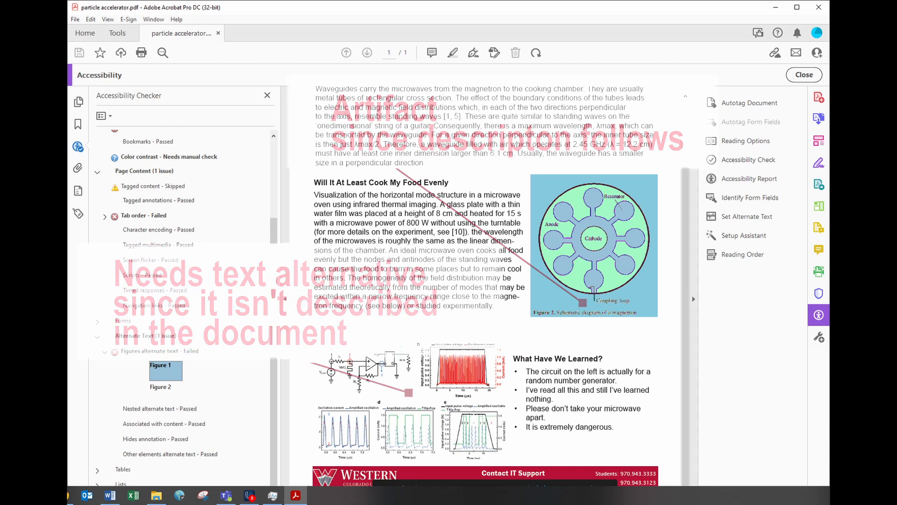
Step: Open the alternate text fix for Figure 2, the circuit and waveform image, from the failed figures check
right_click(160, 387)
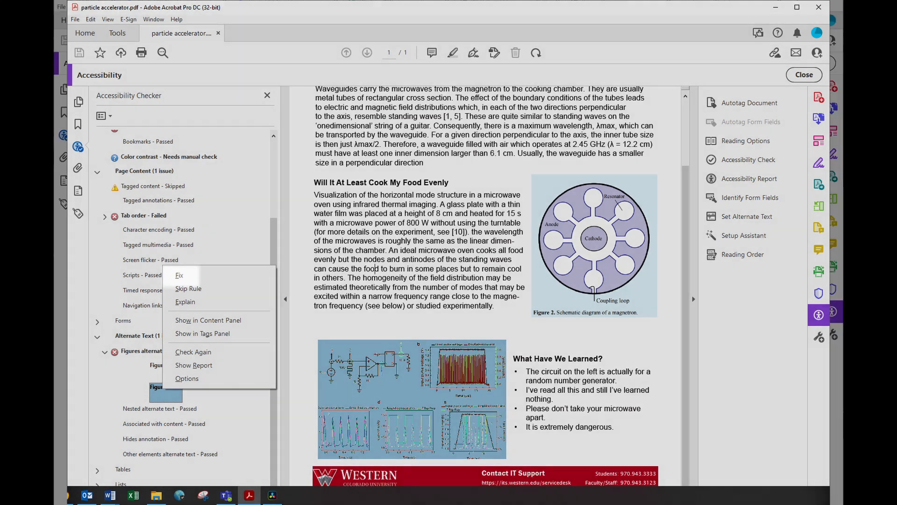
left_click(179, 275)
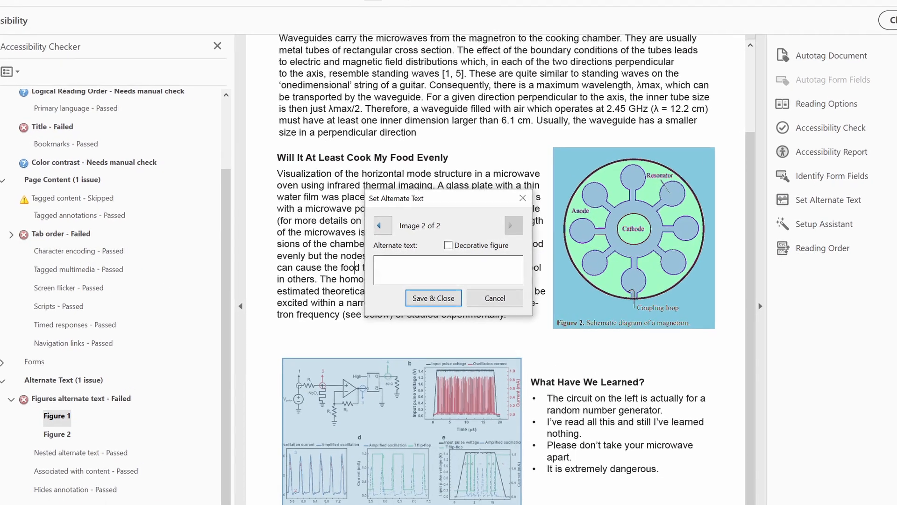
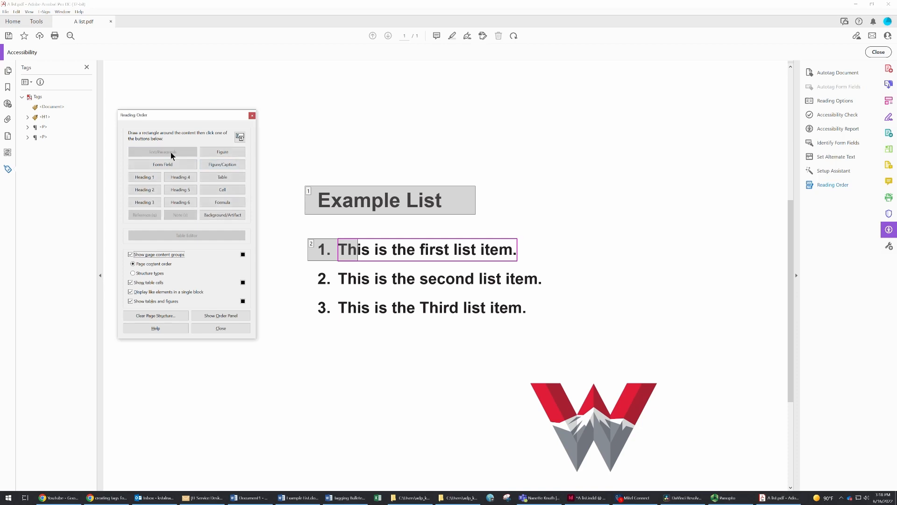
Step: Mark the numbers and texts of the second and third list items as separate Text/Paragraph content, and close the Reading Order tool
mouse_move(317, 269)
left_mouse_down()
mouse_move(335, 290)
mouse_move(473, 300)
mouse_move(547, 293)
left_mouse_up()
left_click(159, 153)
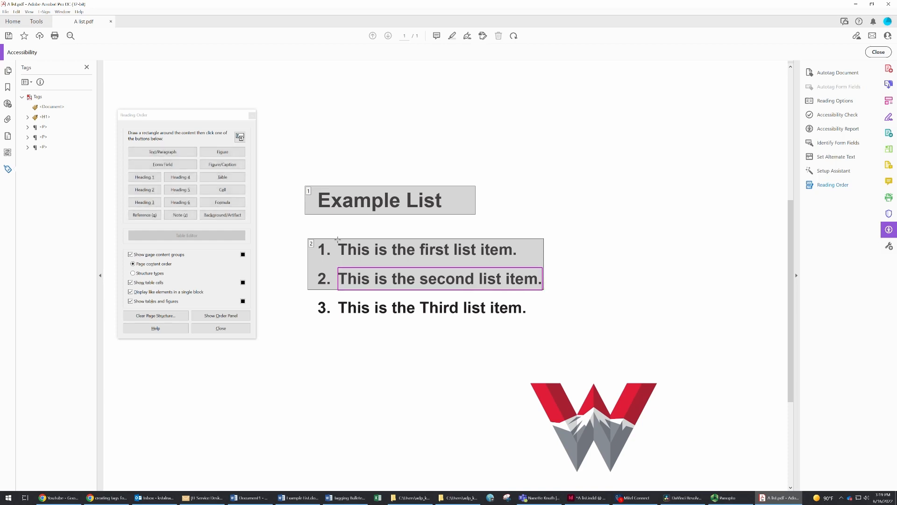
left_click(159, 156)
mouse_move(317, 297)
left_mouse_down()
mouse_move(335, 319)
mouse_move(417, 327)
mouse_move(527, 319)
left_mouse_up()
left_click(153, 155)
left_click(159, 153)
key("Escape")
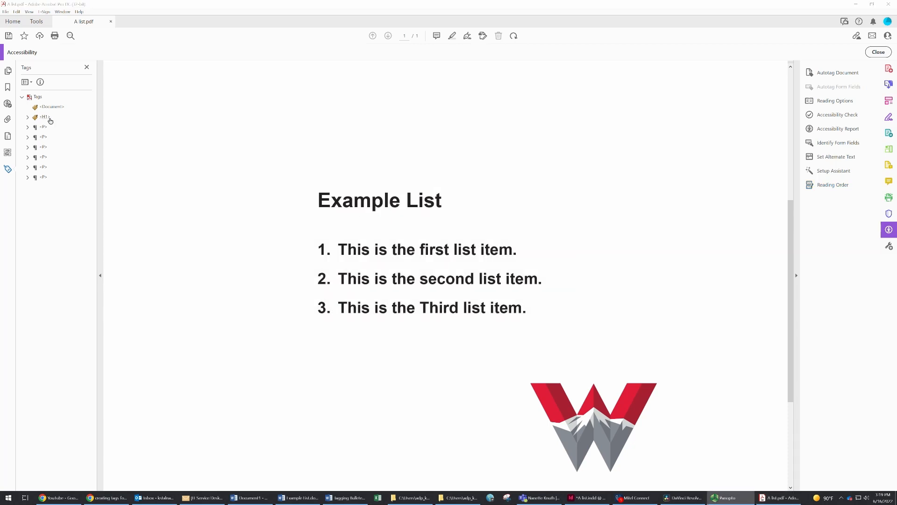
Step: Go through the six paragraph tags one by one to check which list content each one covers
left_click(40, 128)
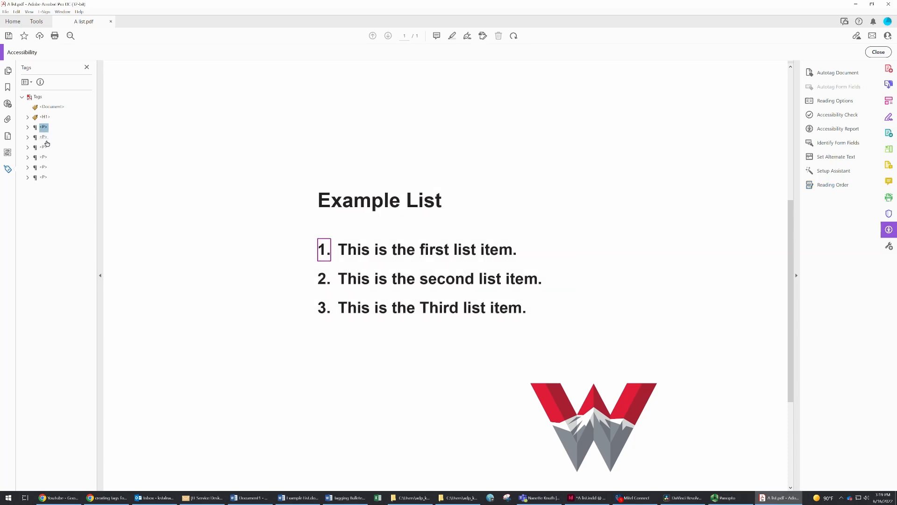
left_click(43, 138)
left_click(43, 148)
left_click(43, 158)
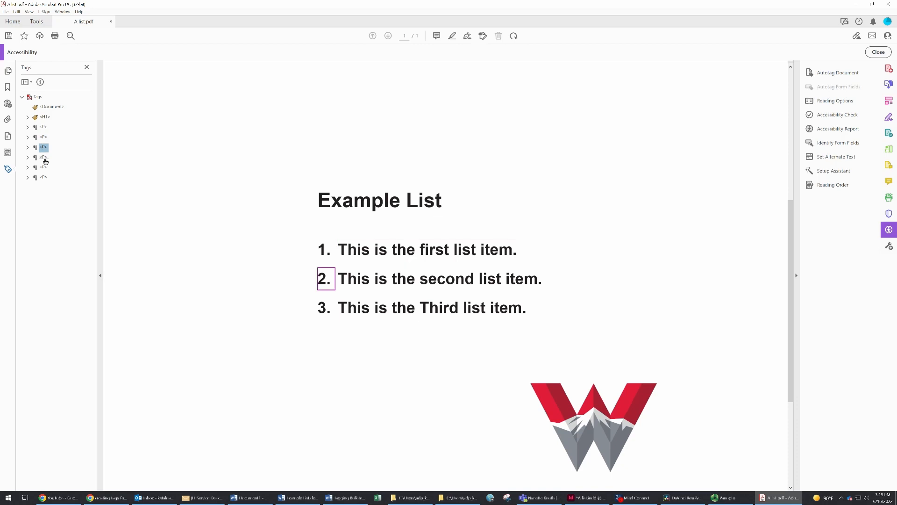
left_click(42, 168)
left_click(42, 178)
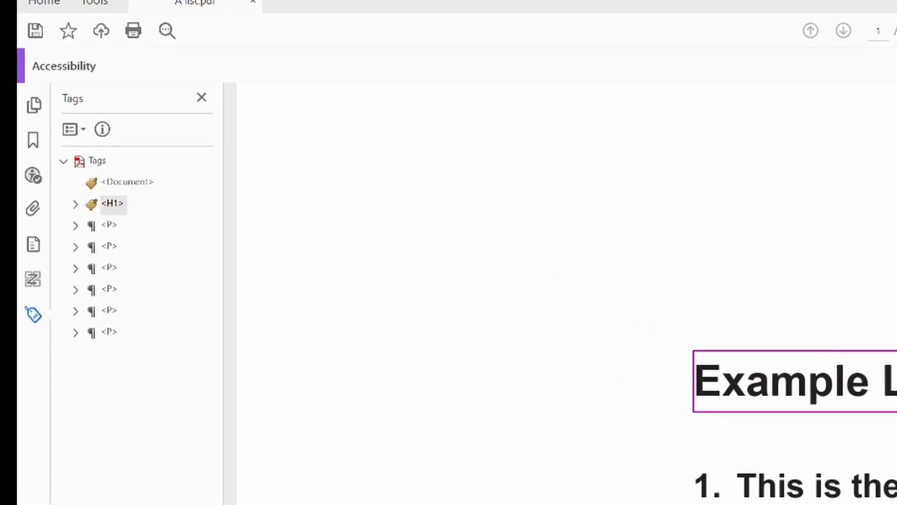
Step: Add a new List tag directly after the H1 tag in the tag tree
right_click(108, 204)
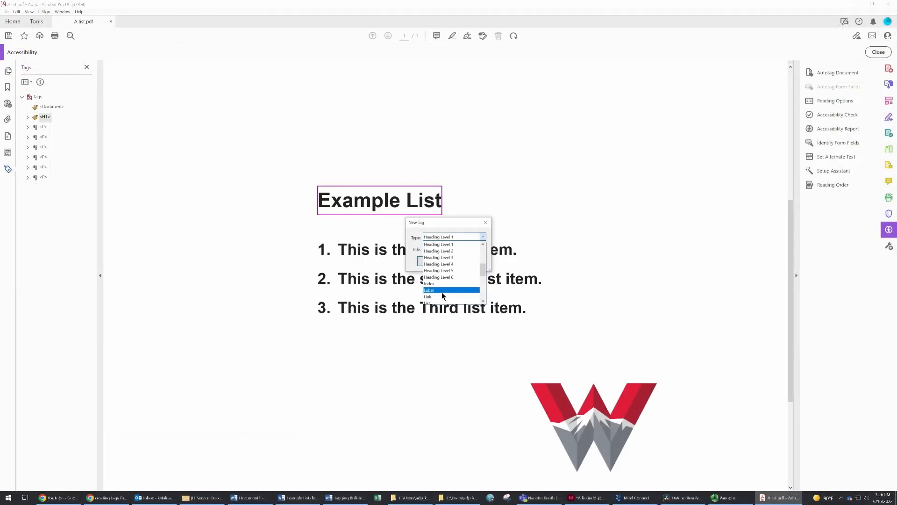
scroll(442, 293, "down", 1)
left_click(432, 283)
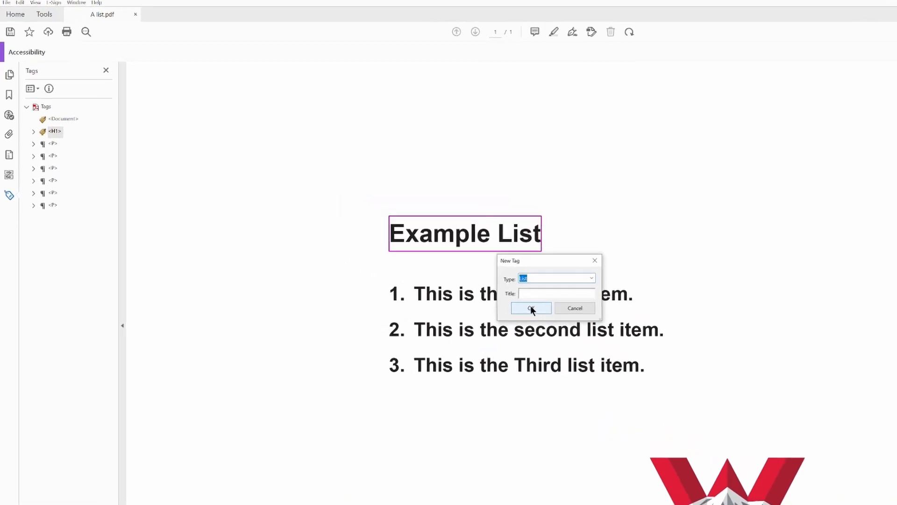
left_click(531, 307)
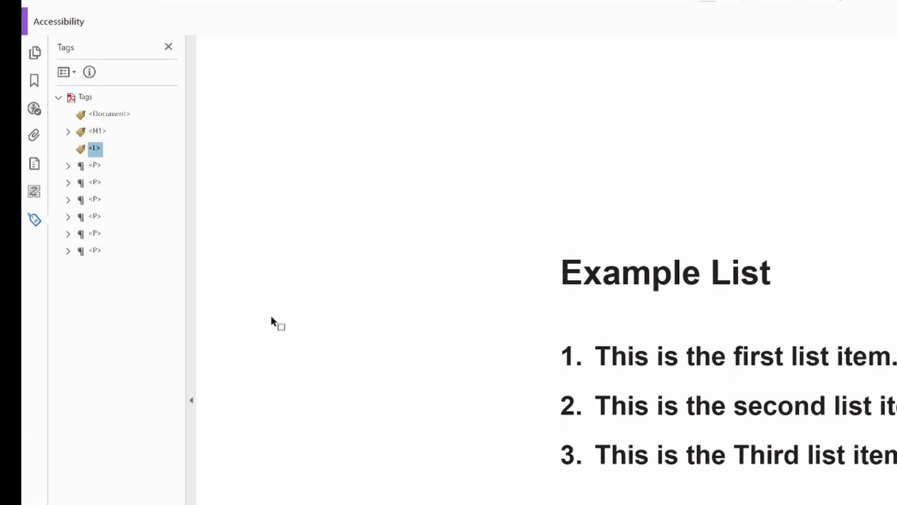
Step: Create a new List Item tag directly below the List tag
right_click(96, 221)
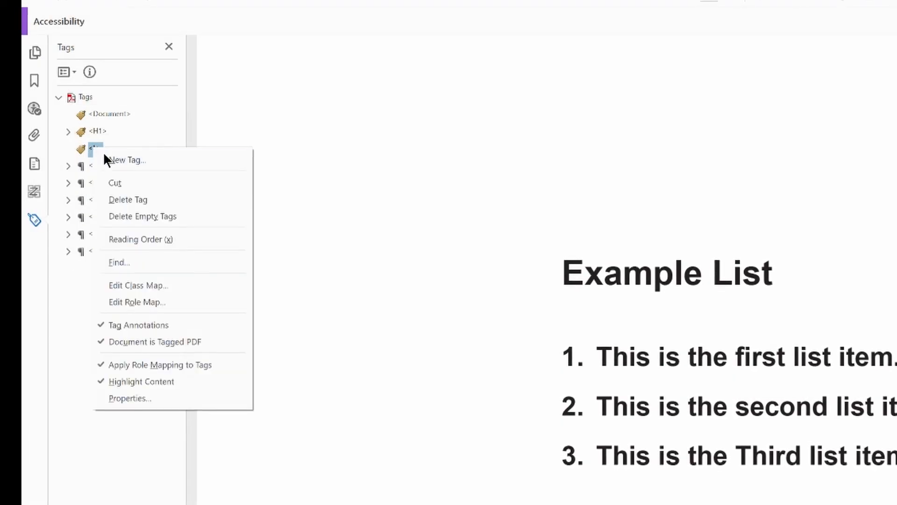
left_click(110, 157)
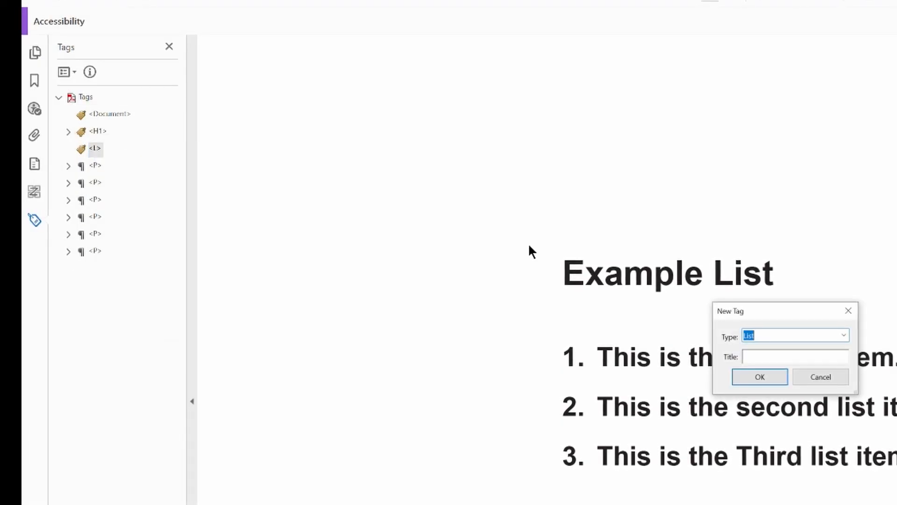
left_click(845, 335)
left_click(802, 359)
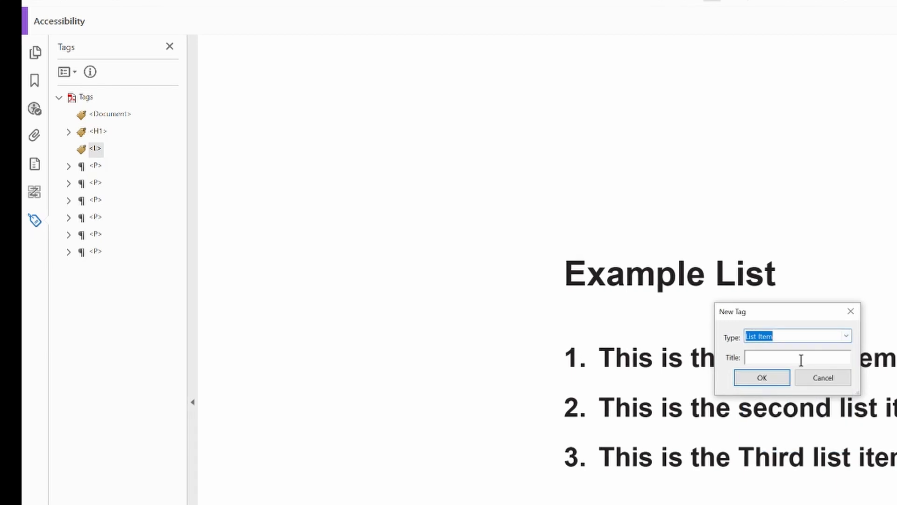
left_click(770, 374)
Step: Add two more List Item tags below the List tag, one for each remaining list entry
left_click_drag(96, 166, 93, 148)
right_click(92, 148)
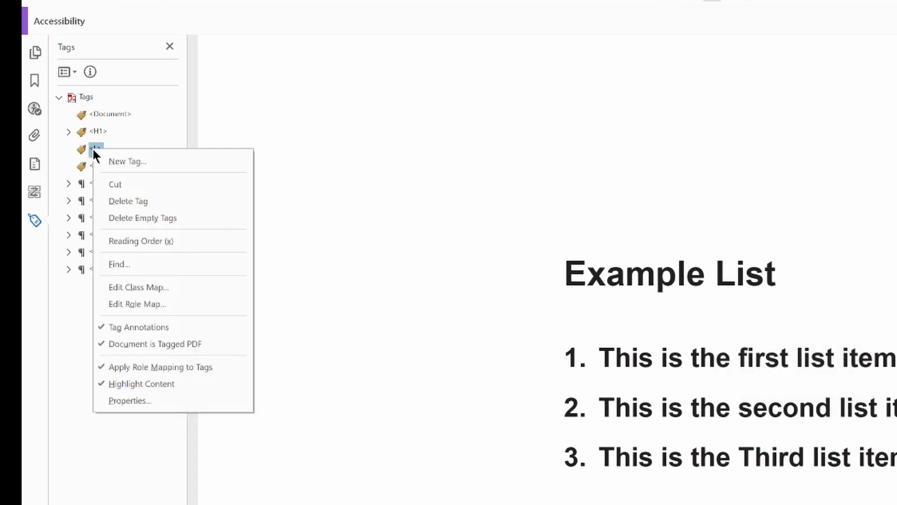
left_click(133, 161)
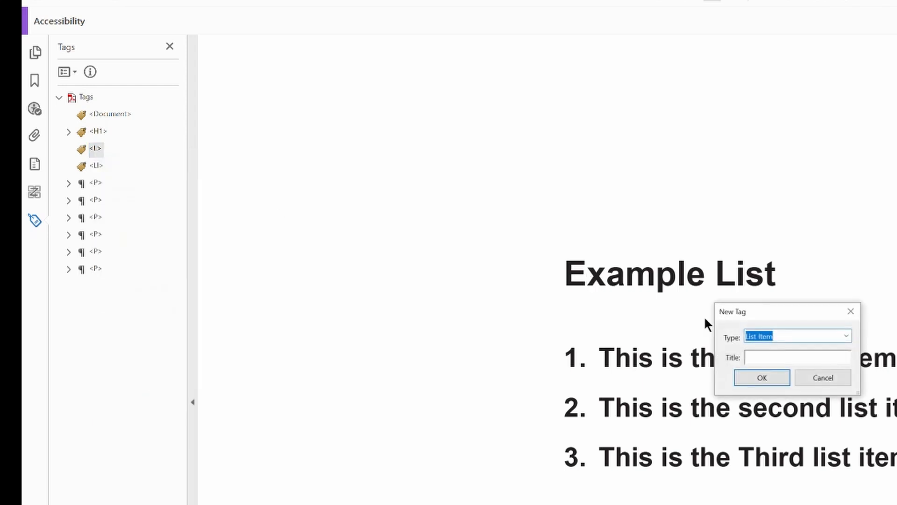
left_click(766, 377)
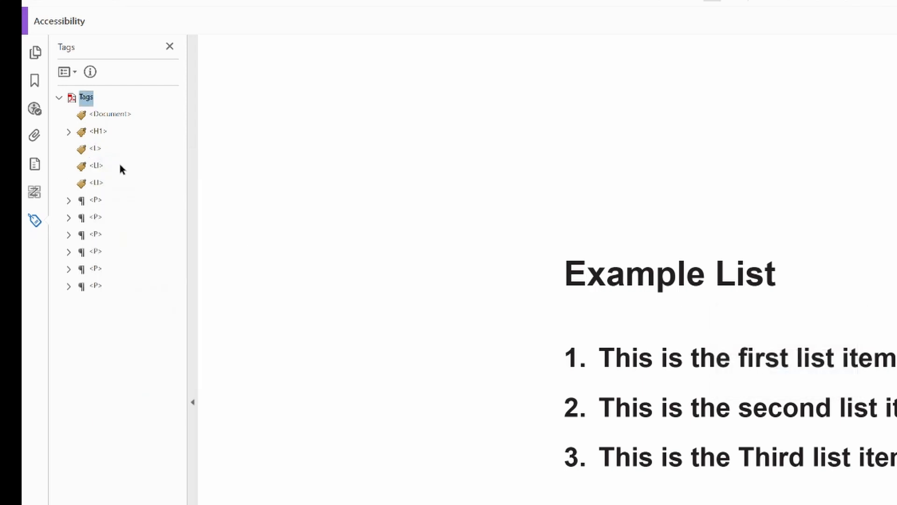
right_click(94, 146)
left_click(130, 160)
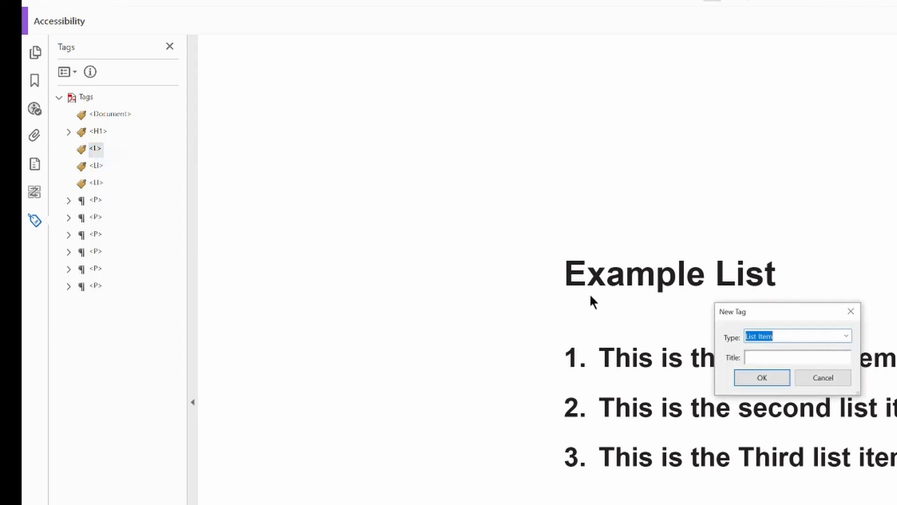
left_click(757, 376)
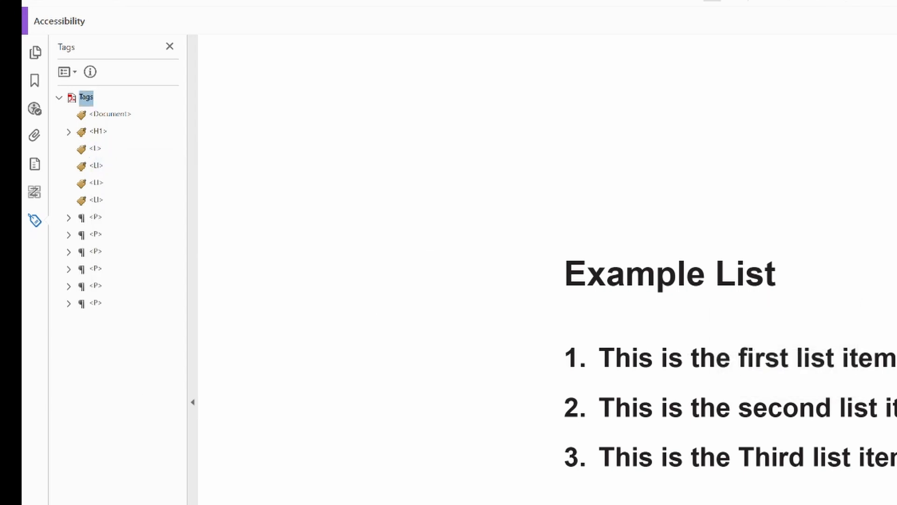
Step: Nest the six paragraph tags inside the three List Item tags, pairing each number with its text
left_click_drag(94, 217, 87, 173)
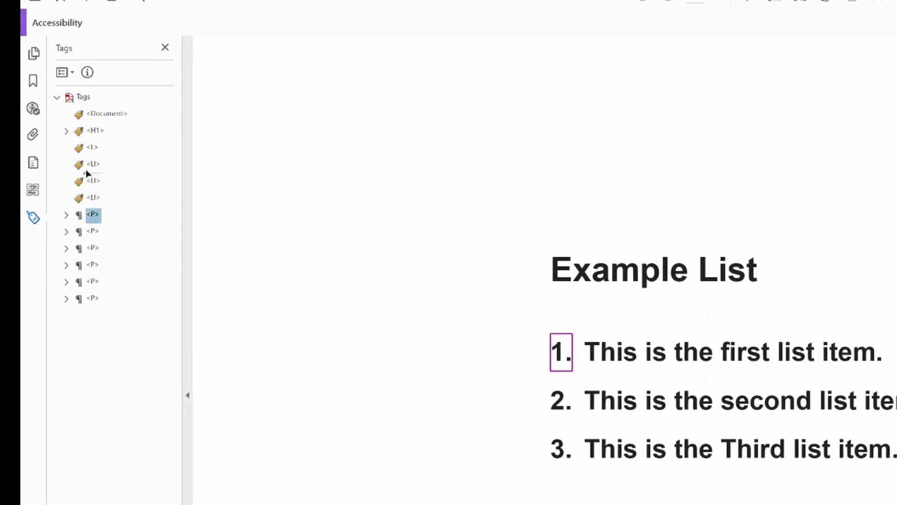
left_click_drag(93, 233, 94, 190)
left_click_drag(90, 251, 90, 223)
left_click_drag(93, 265, 95, 239)
mouse_move(92, 281)
left_mouse_down()
mouse_move(78, 284)
mouse_move(104, 271)
mouse_move(96, 272)
left_mouse_up()
left_click_drag(91, 297, 71, 289)
Step: Create a Label tag directly after the first List Item tag
left_click(91, 163)
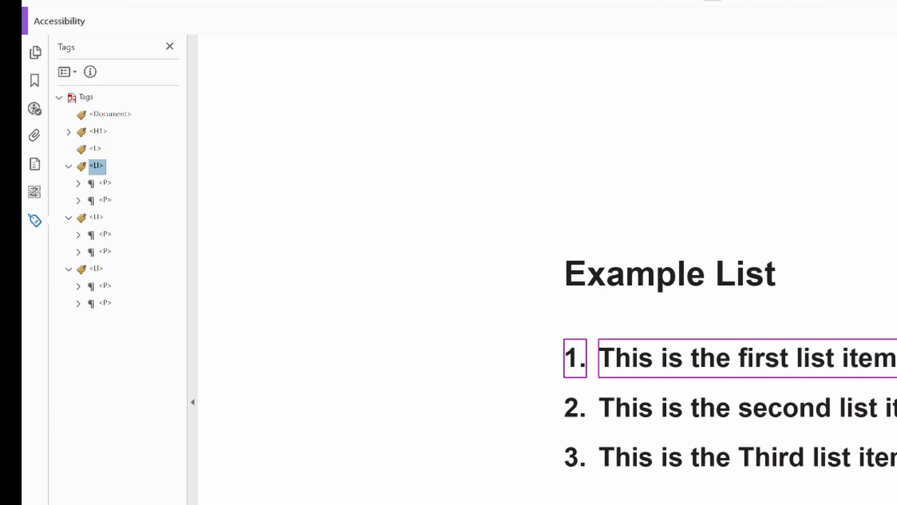
right_click(81, 163)
left_click(104, 180)
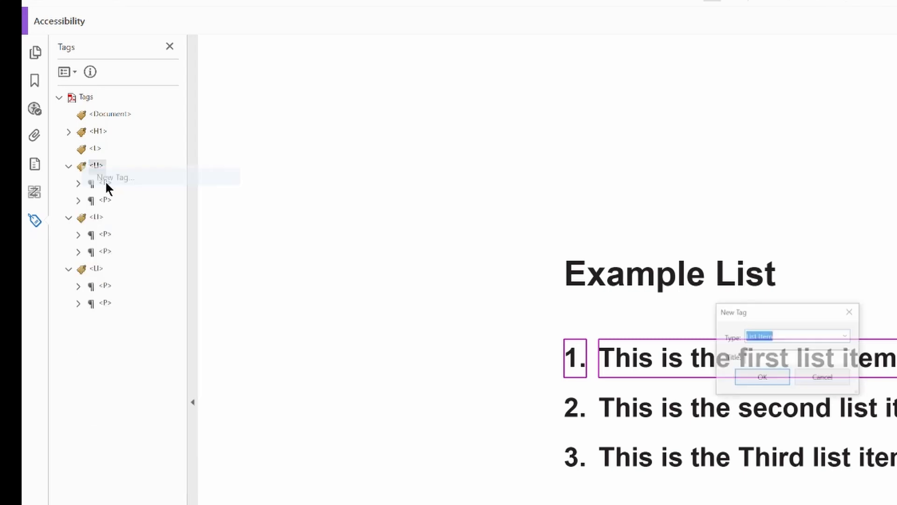
left_click(846, 336)
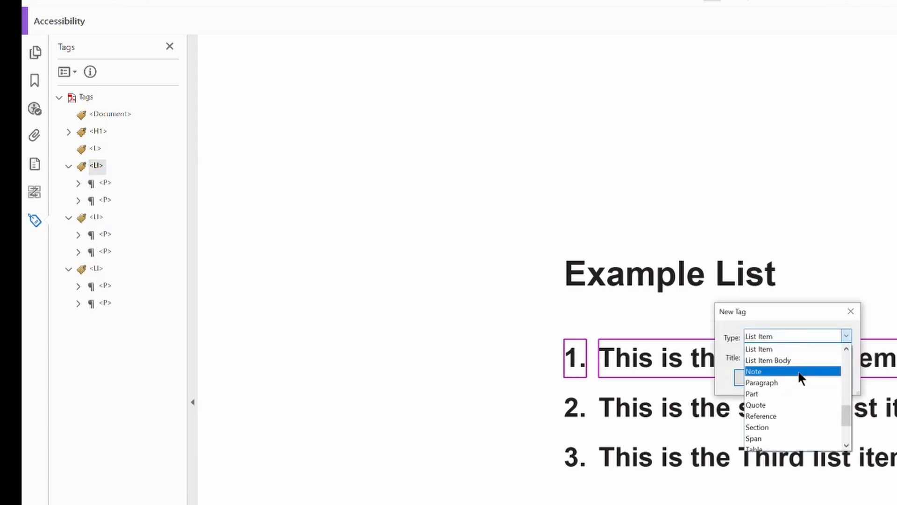
scroll(795, 375, "up", 1)
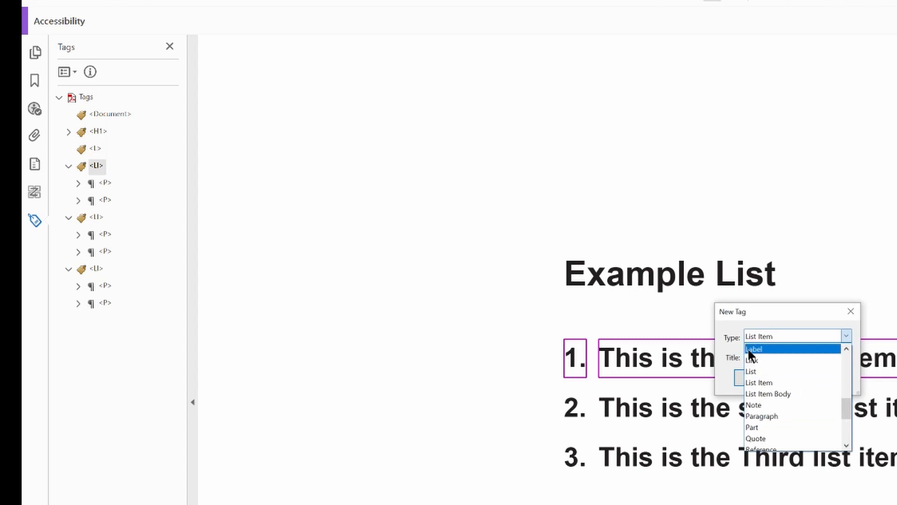
left_click(748, 349)
left_click(761, 377)
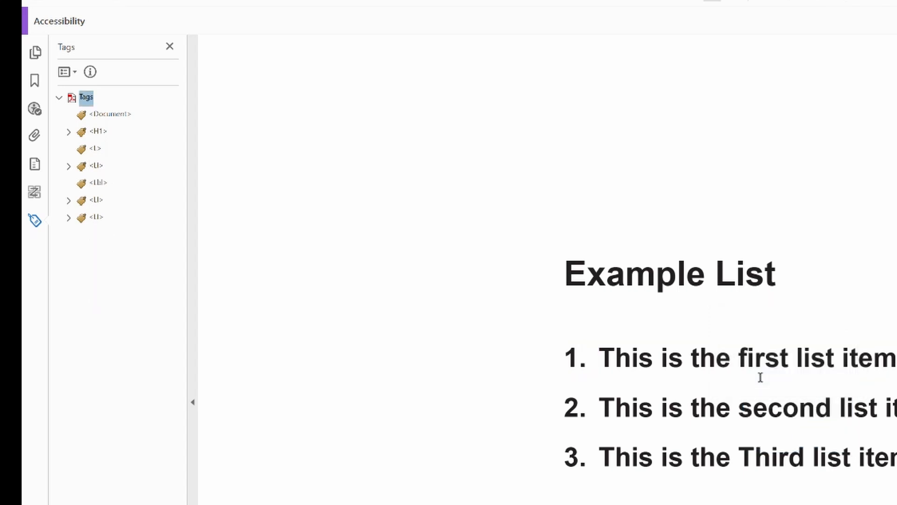
Step: Create a List Item Body tag from the first List Item tag
right_click(96, 166)
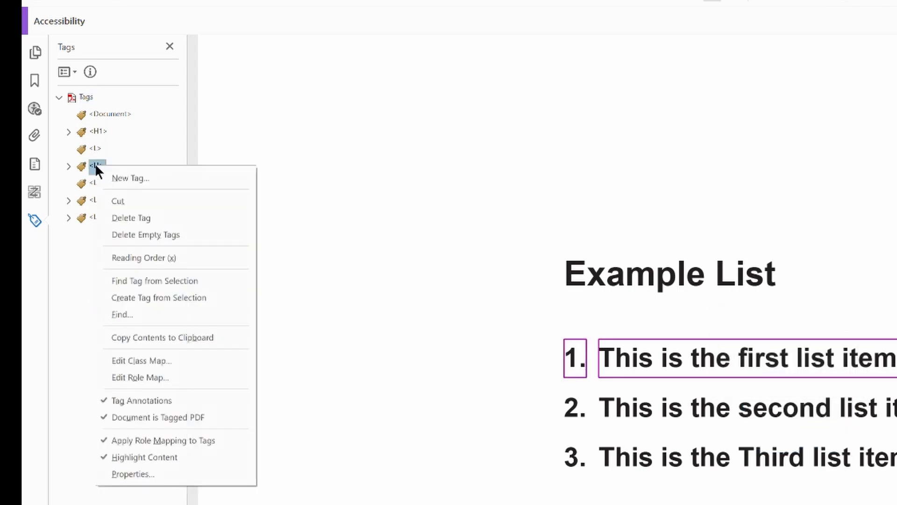
left_click(122, 178)
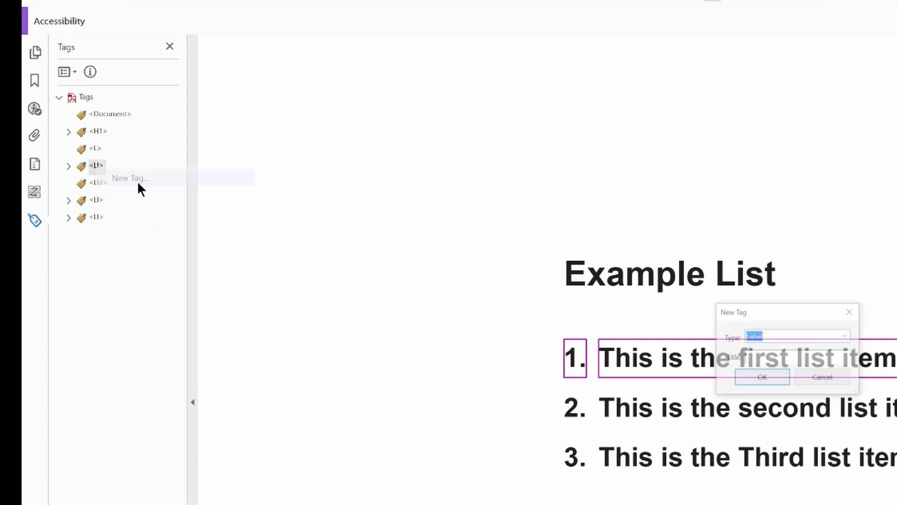
left_click(845, 335)
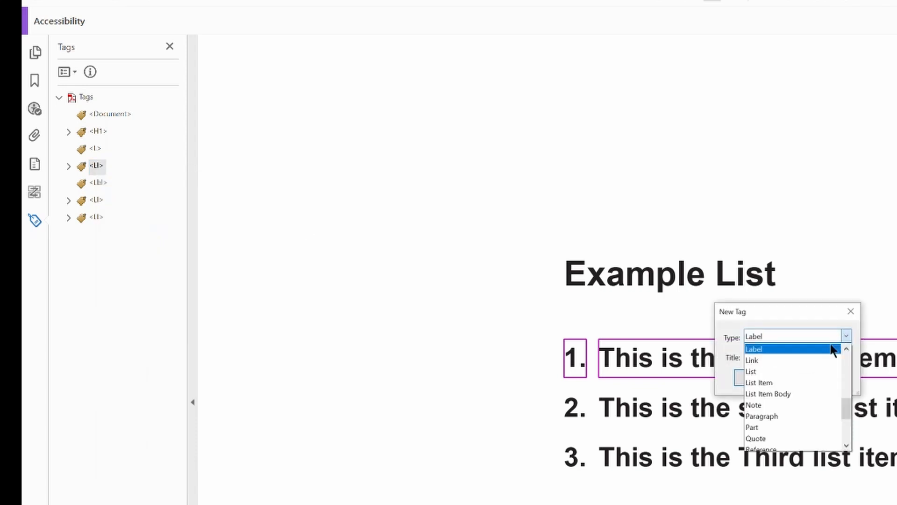
left_click(770, 393)
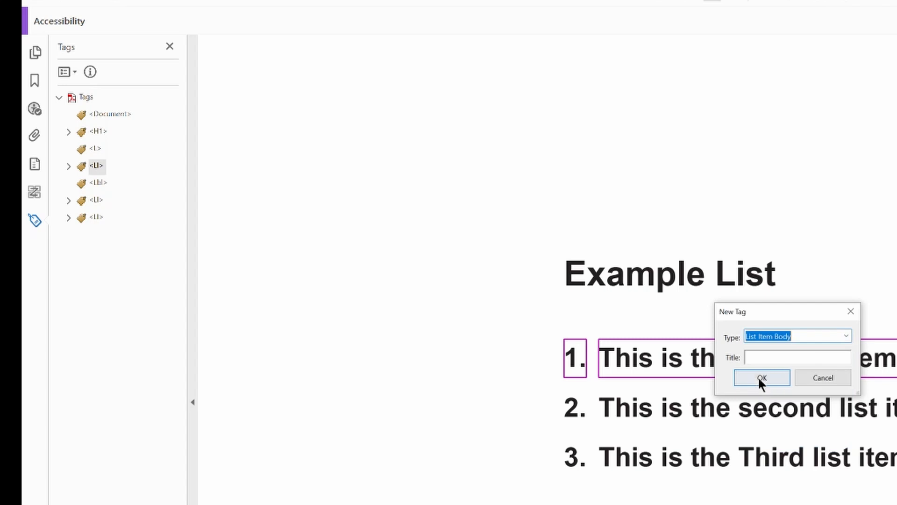
left_click(756, 372)
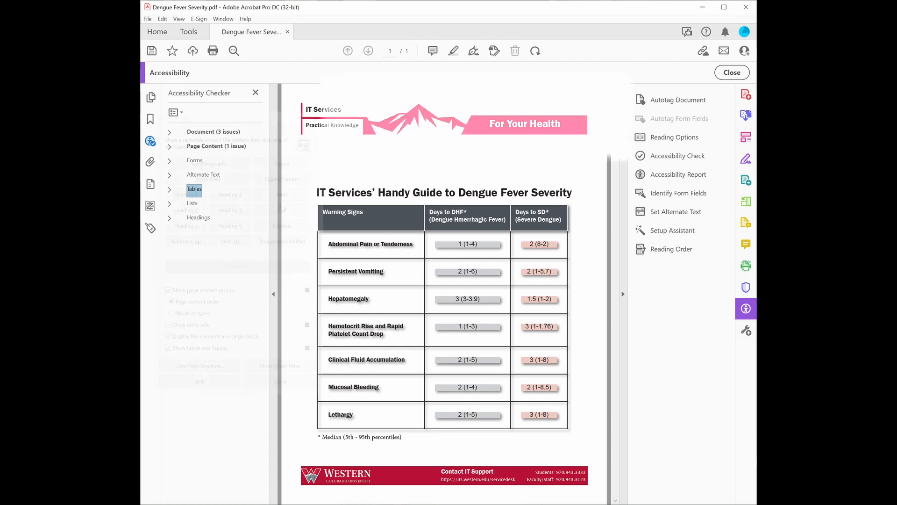
key("ctrl+shift+u")
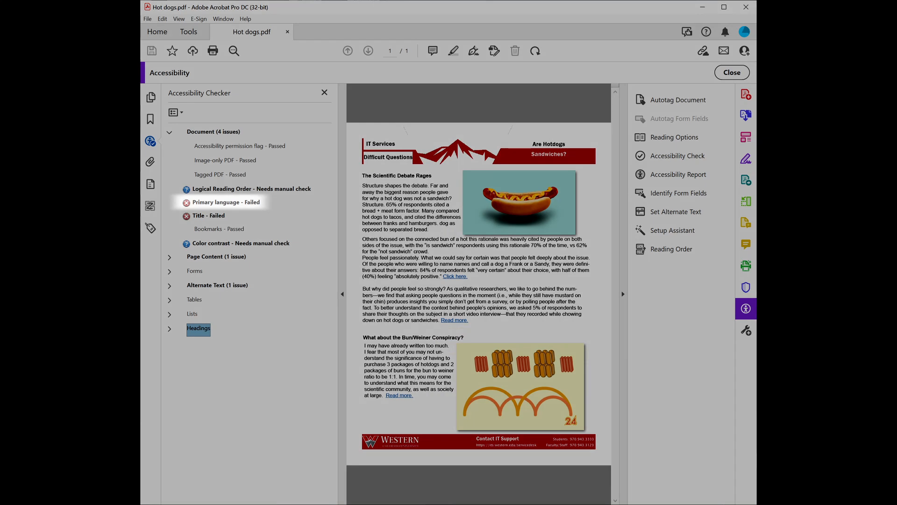
Step: Fix the Primary language check, and apply the title "Are Hotdogs Sandwiches?" and subject "Scientific hotdog debates and conspiracies" to the document description
right_click(235, 204)
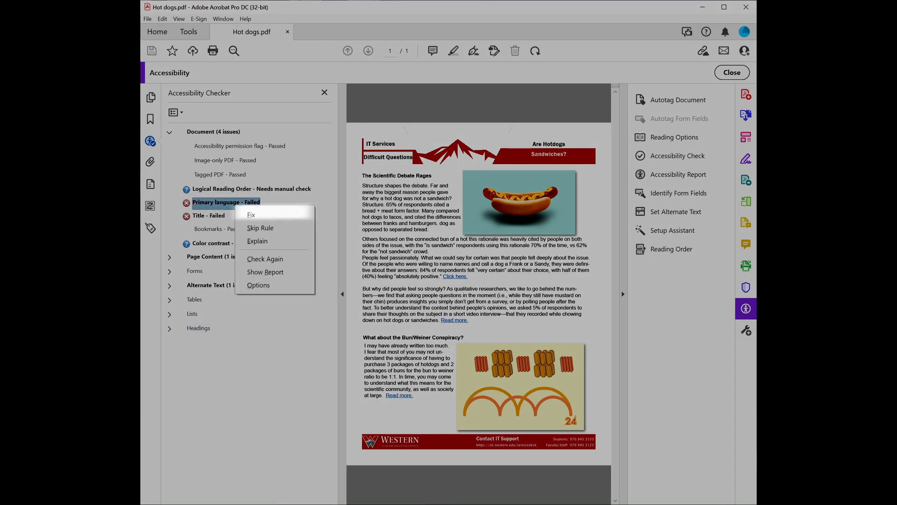
left_click(251, 215)
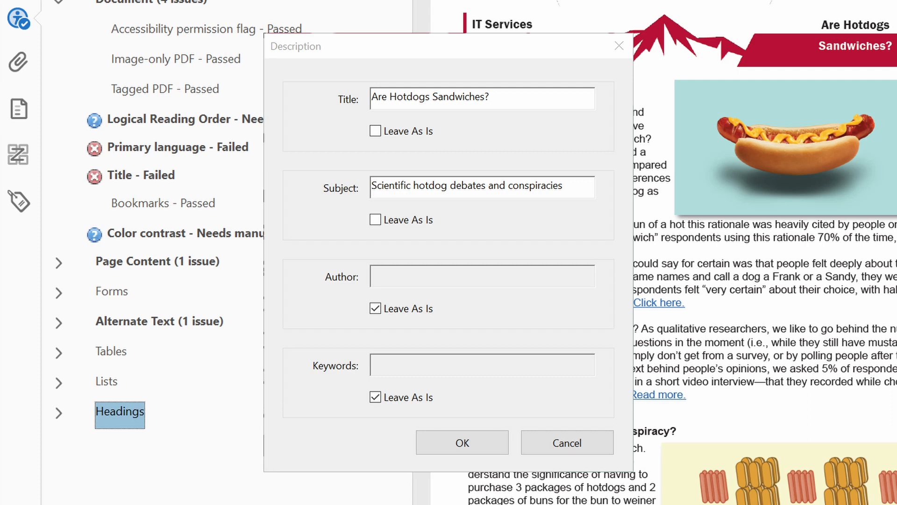
key("Return")
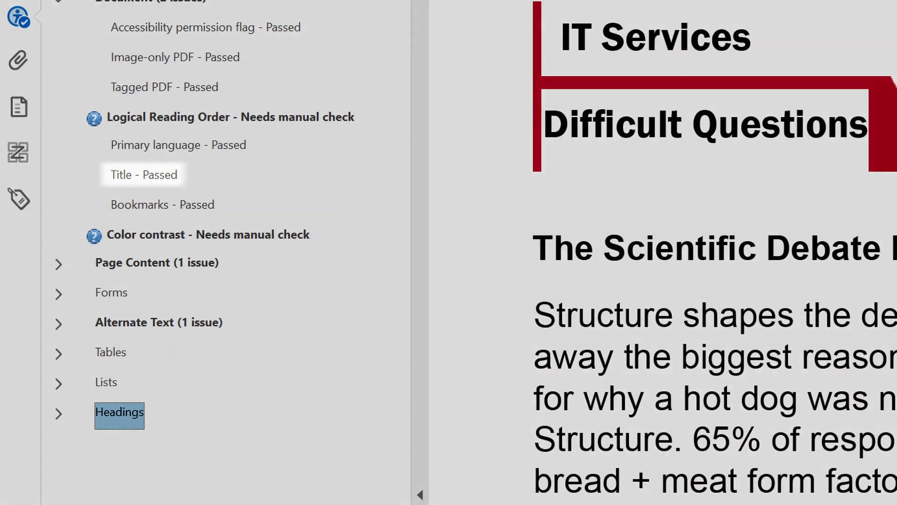